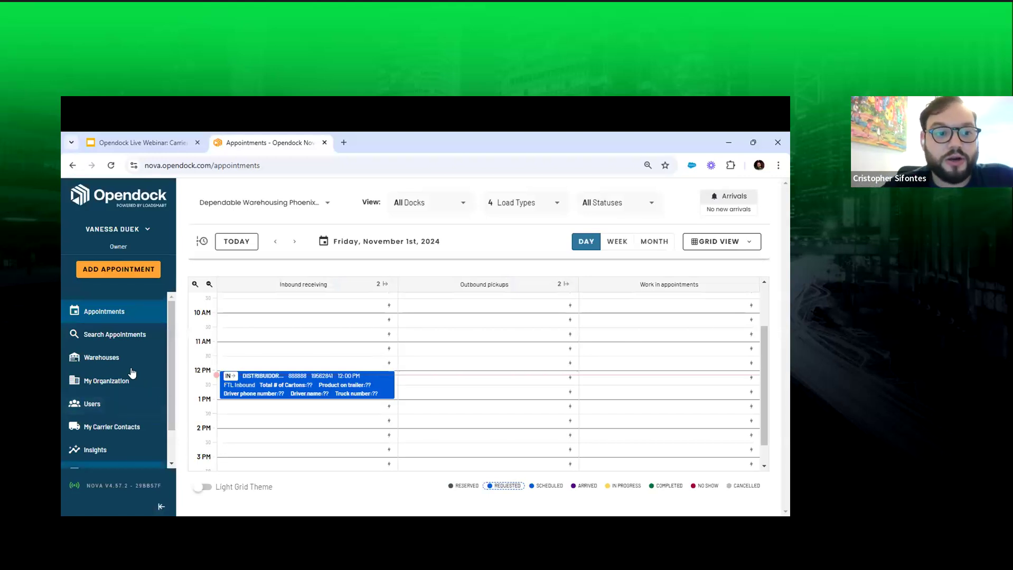
In the organization's Appointment Notifications settings, turn off the "Appointment scheduled" and "Appointment is in progress at facility" emails.
click(129, 386)
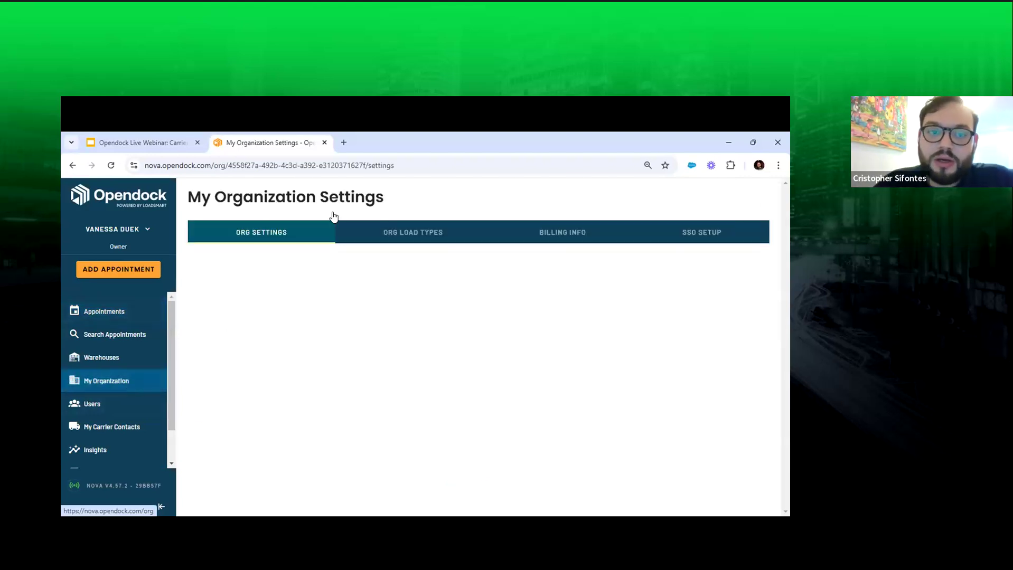
scroll(351, 356, down, 1)
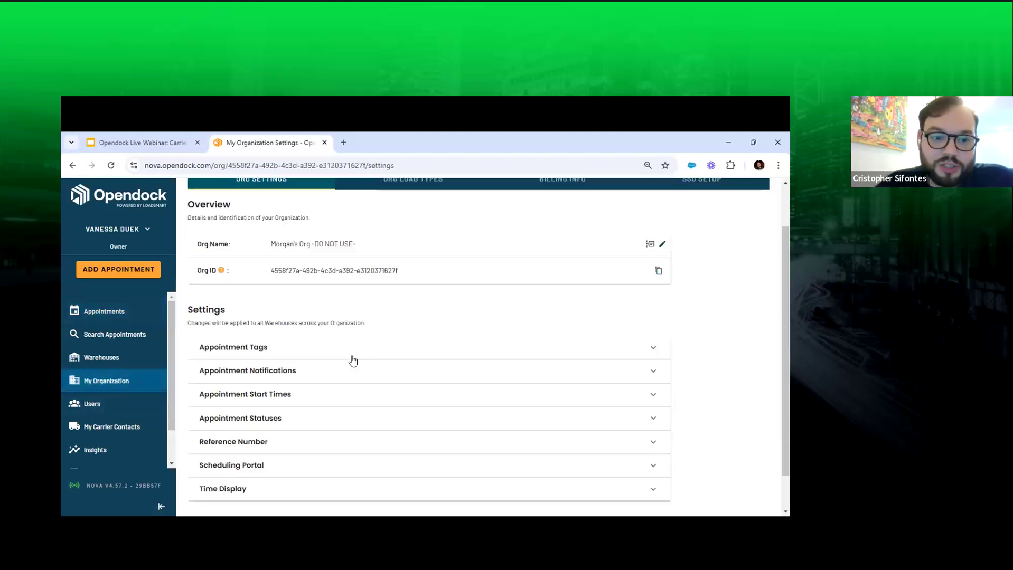
click(272, 380)
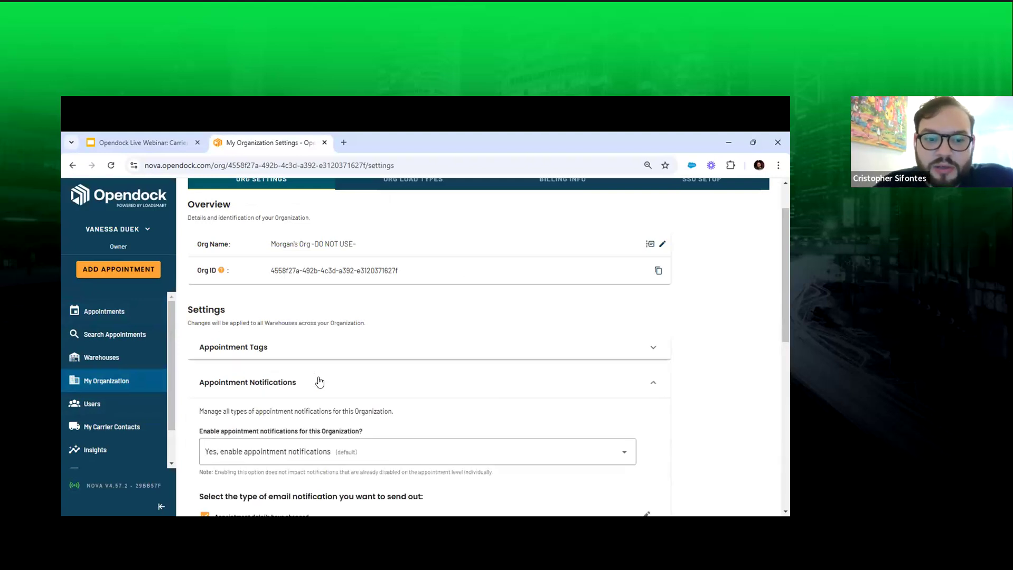
scroll(318, 380, down, 4)
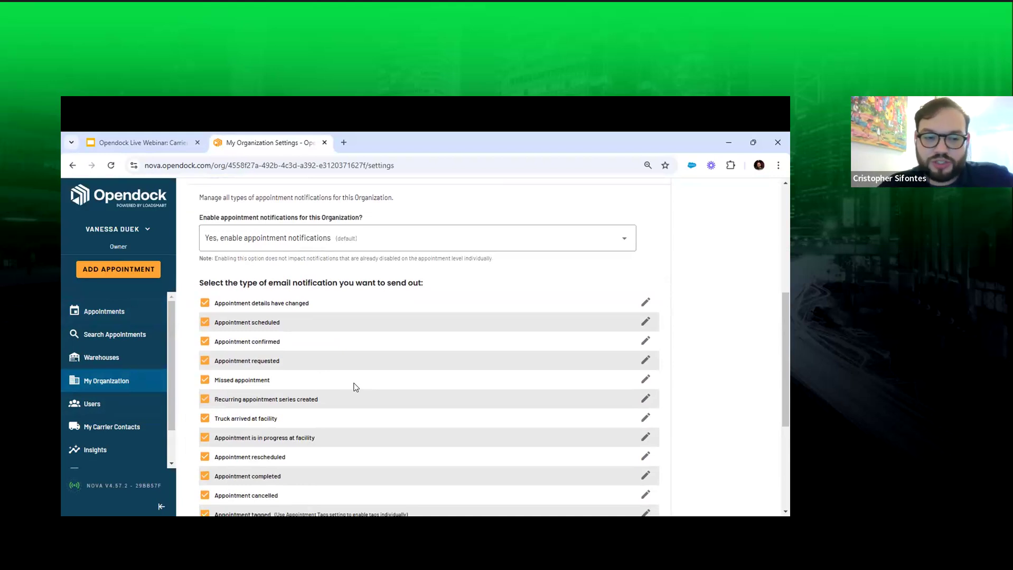
scroll(369, 393, down, 3)
scroll(376, 395, up, 2)
scroll(343, 404, down, 1)
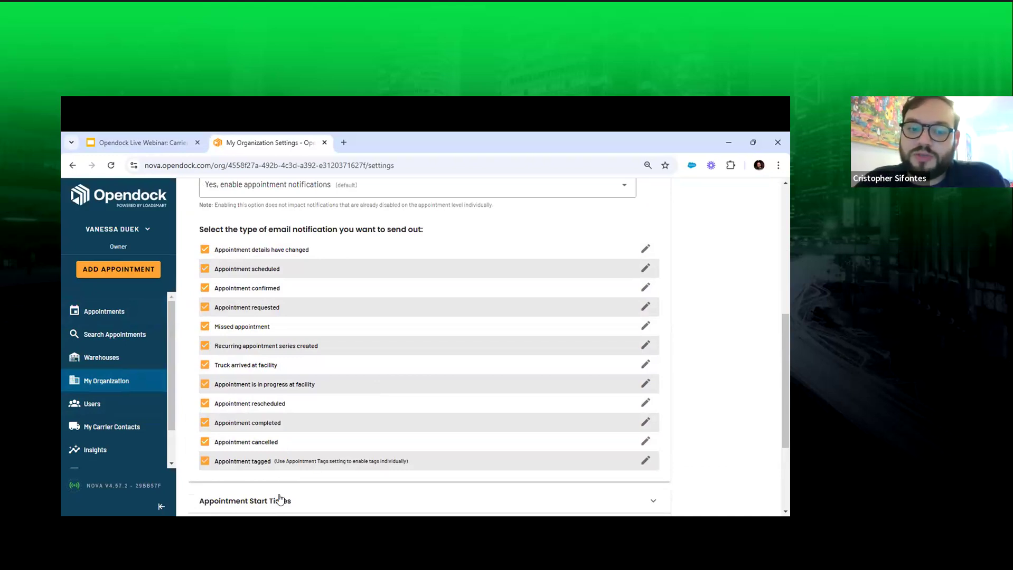
click(205, 269)
click(205, 385)
View the choices for enabling or disabling appointment notifications for the whole organization, leaving the current selection.
scroll(206, 385, up, 1)
click(355, 240)
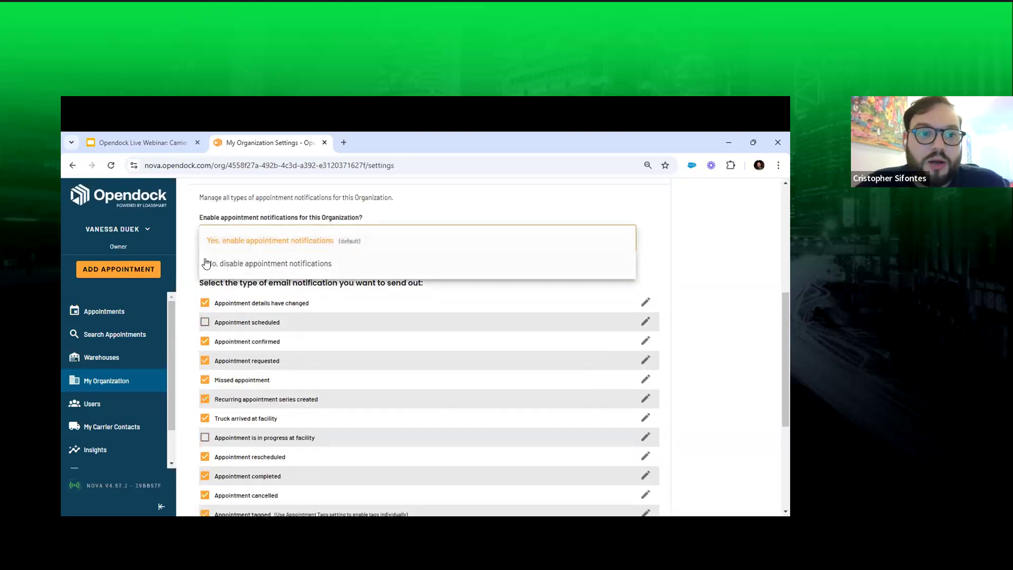
click(188, 261)
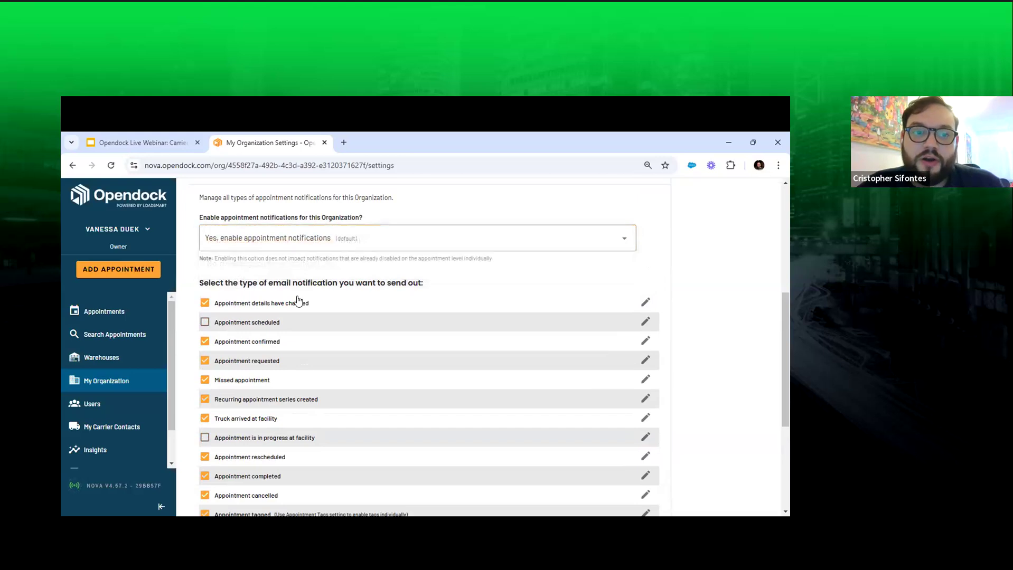
scroll(343, 343, up, 3)
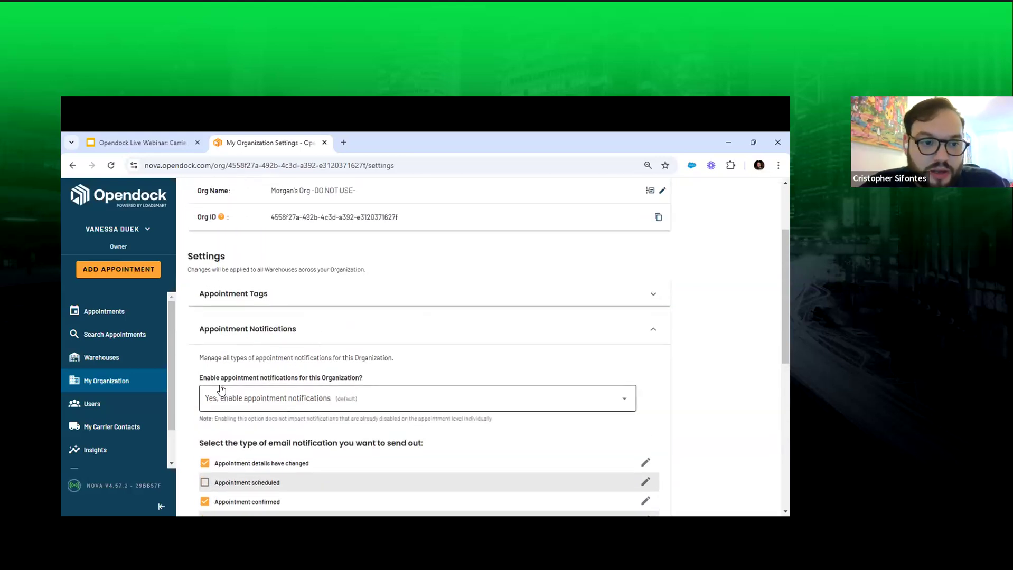
scroll(161, 372, down, 1)
Open the details of the Dependable Warehousing Phoenix warehouse and review its contact info, email subscribers, carrier instructions, amenities and PPE requirements.
click(144, 360)
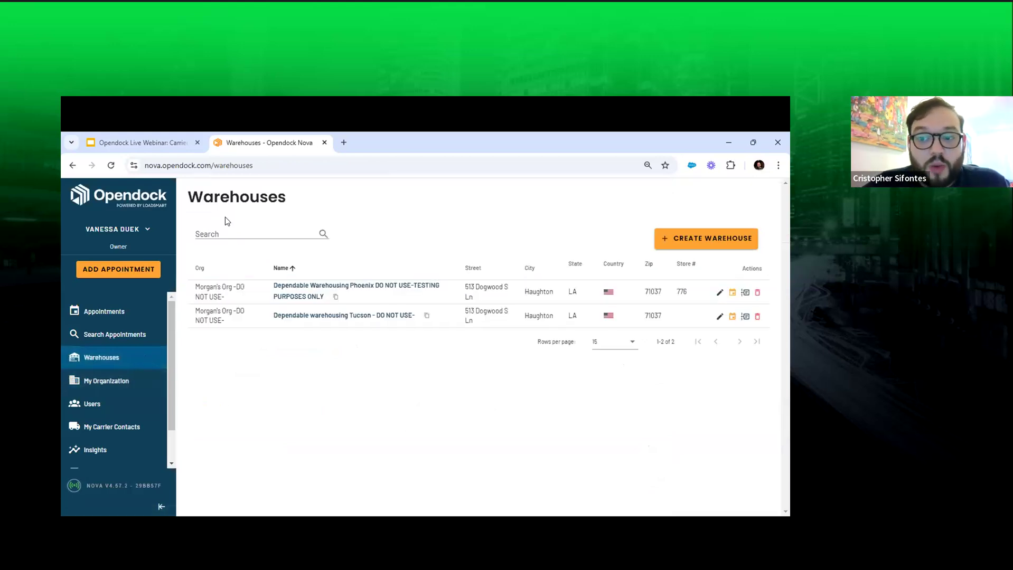
click(720, 293)
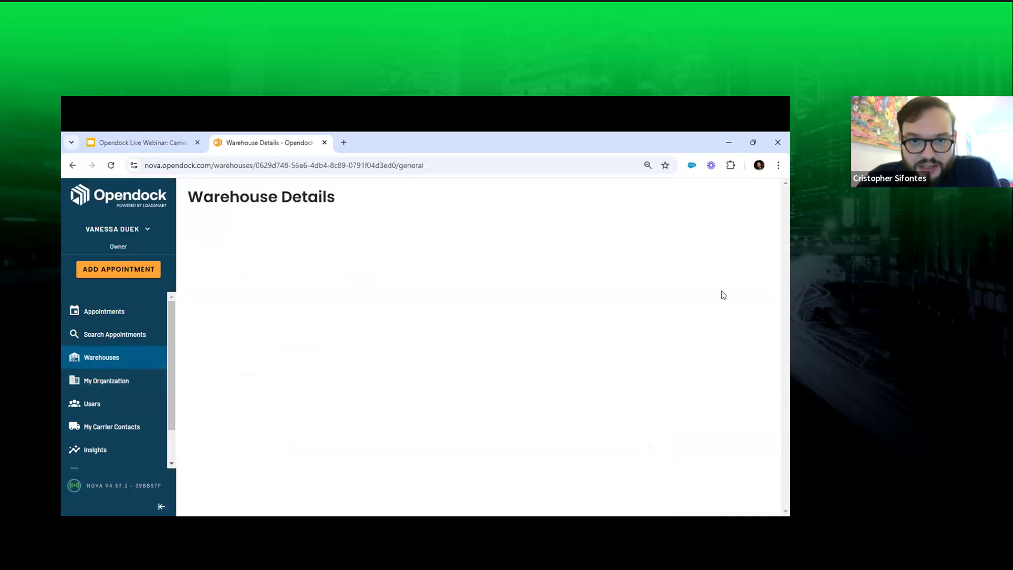
scroll(615, 320, down, 4)
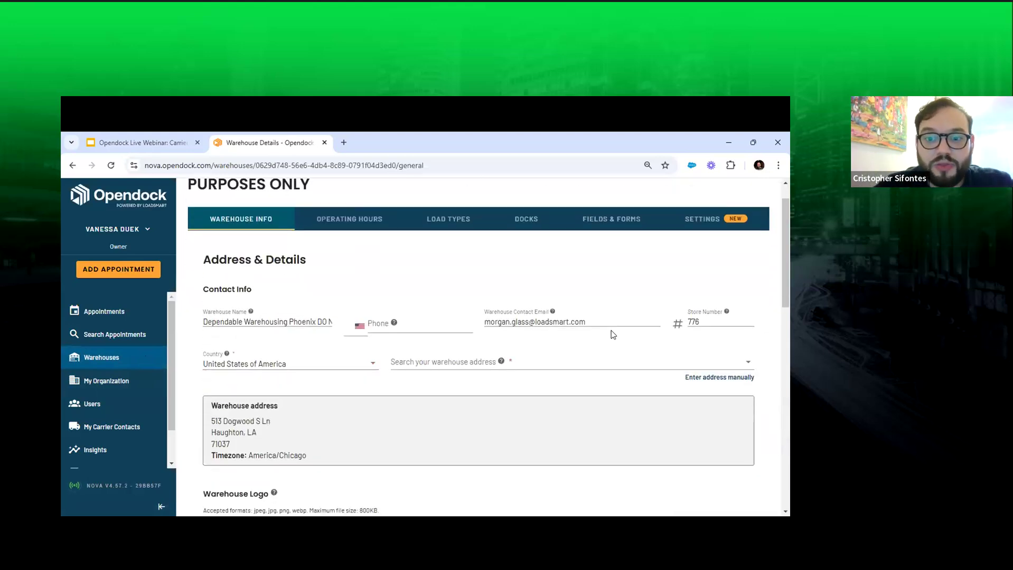
scroll(612, 335, down, 5)
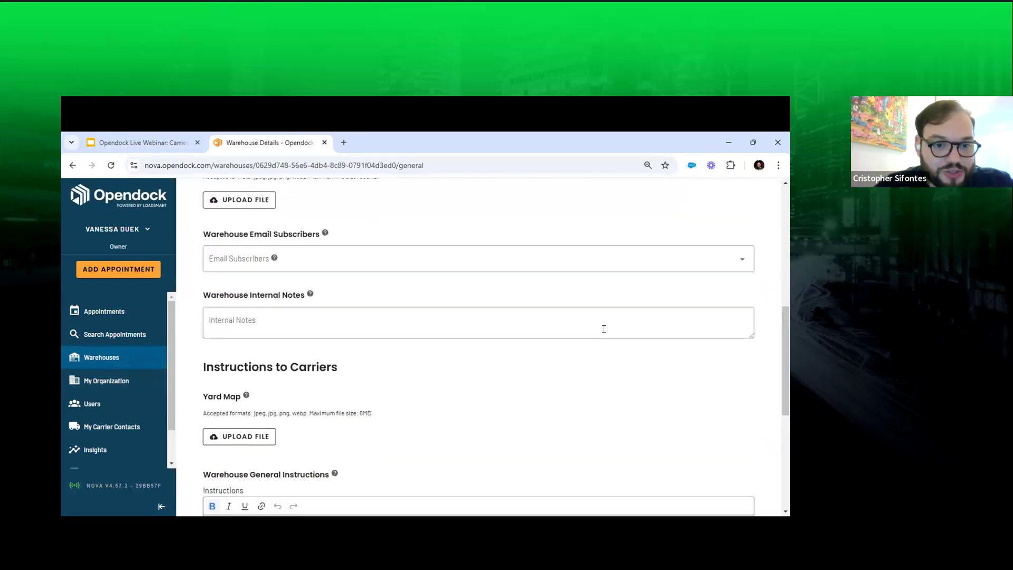
scroll(548, 323, down, 3)
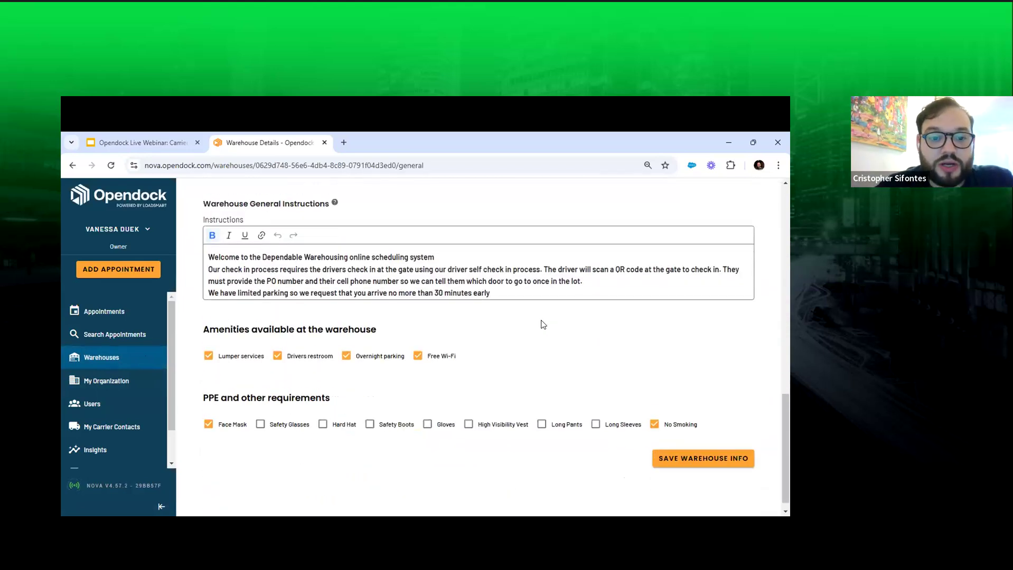
scroll(539, 322, up, 4)
scroll(542, 320, up, 3)
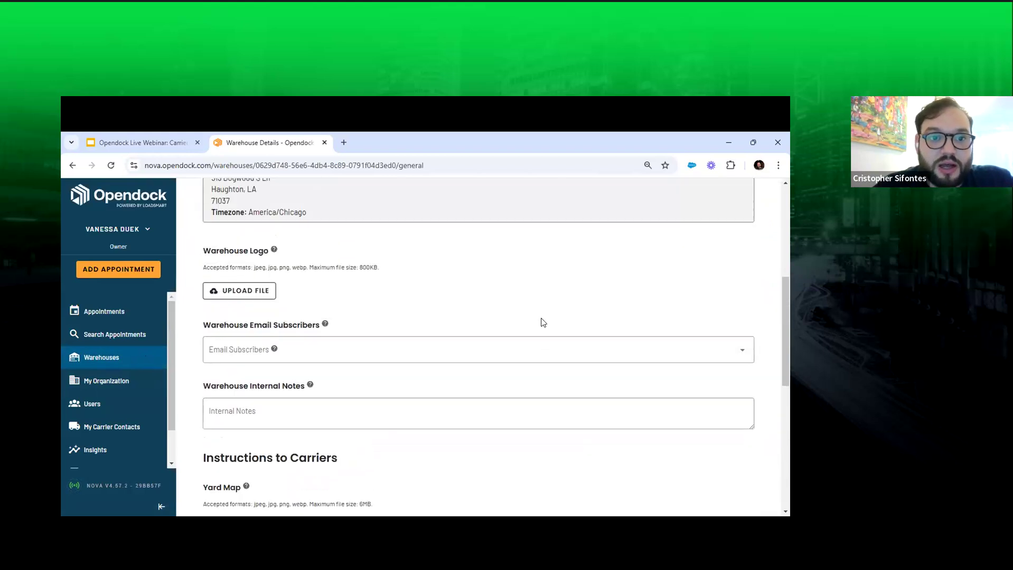
scroll(542, 319, up, 5)
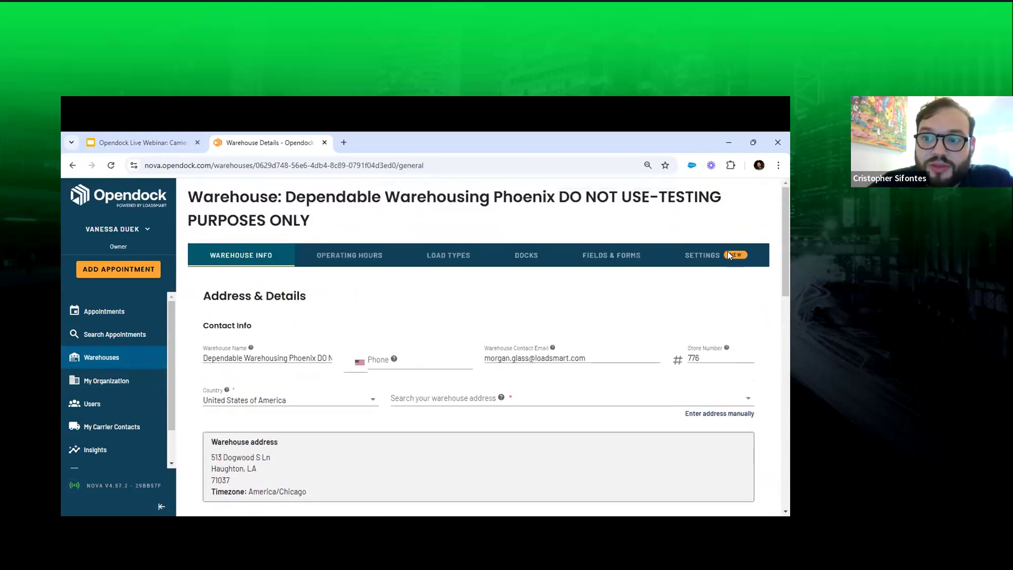
Open the Phoenix warehouse's settings and review the email types offered under its Appointment Notifications.
click(696, 264)
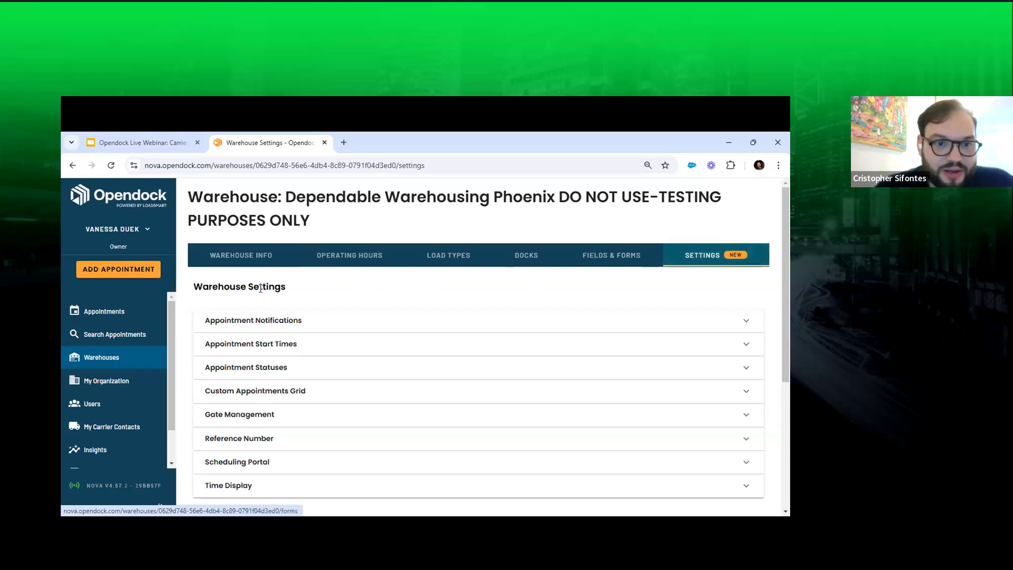
scroll(300, 342, down, 1)
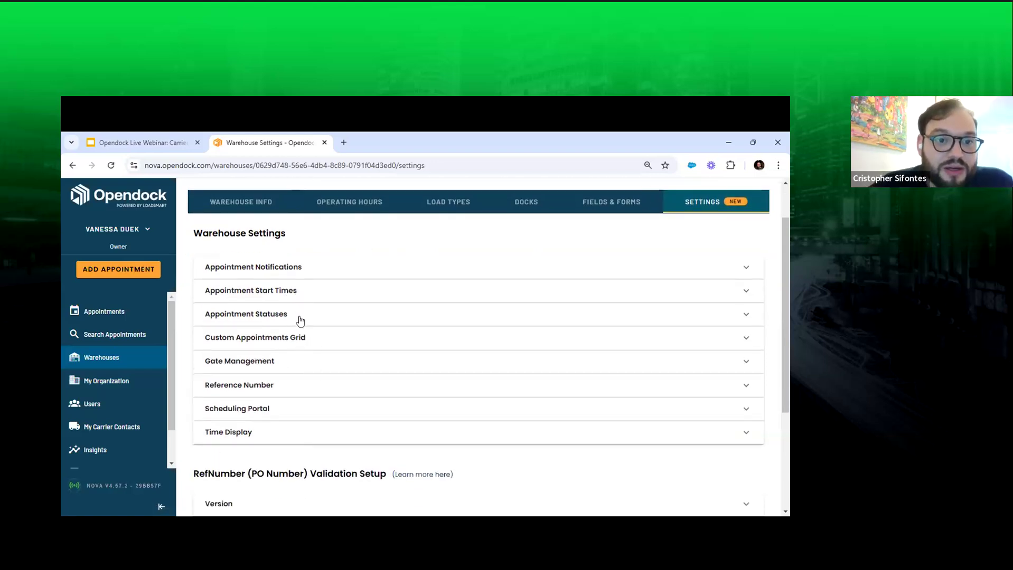
click(301, 318)
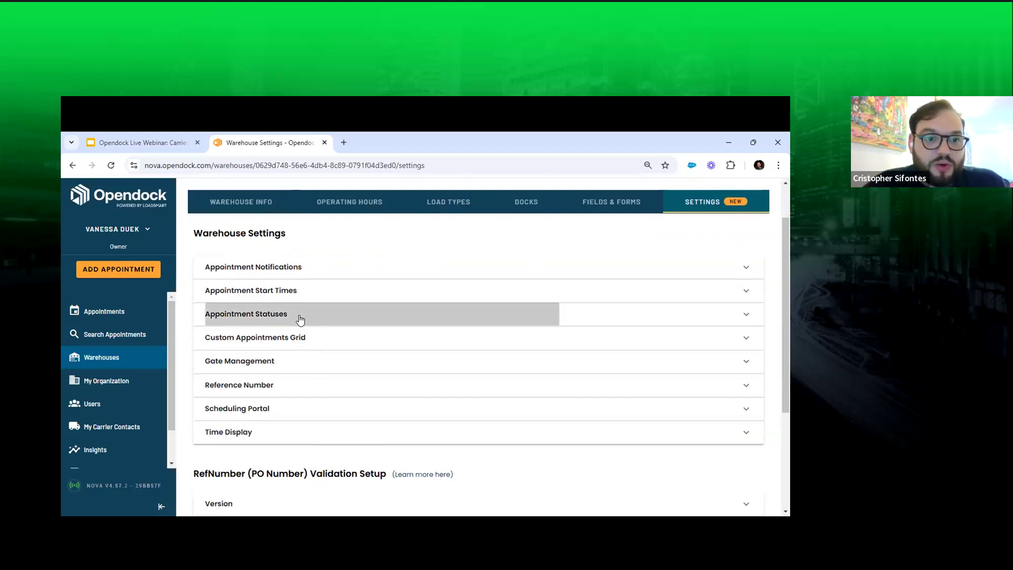
click(308, 275)
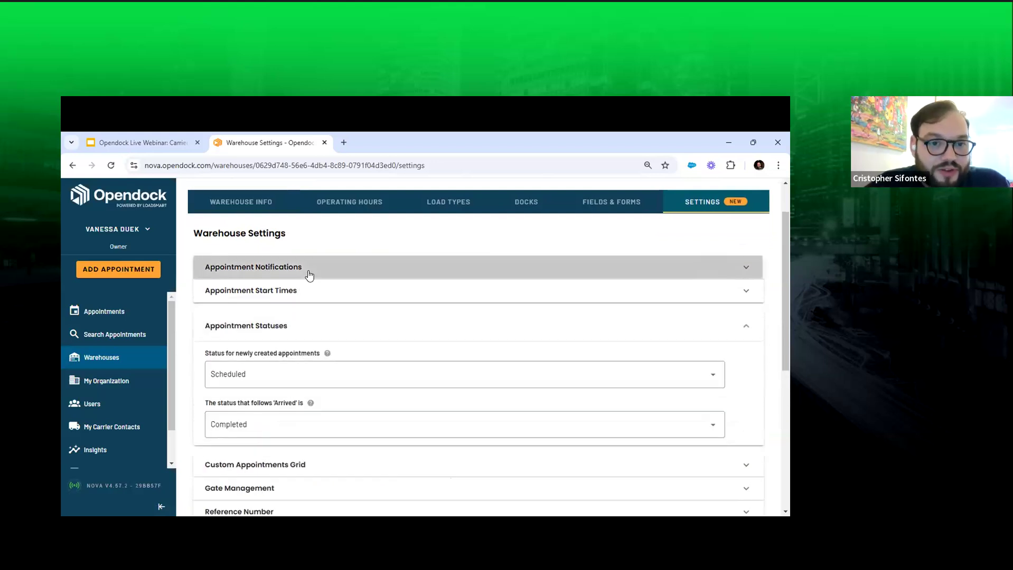
scroll(327, 309, down, 3)
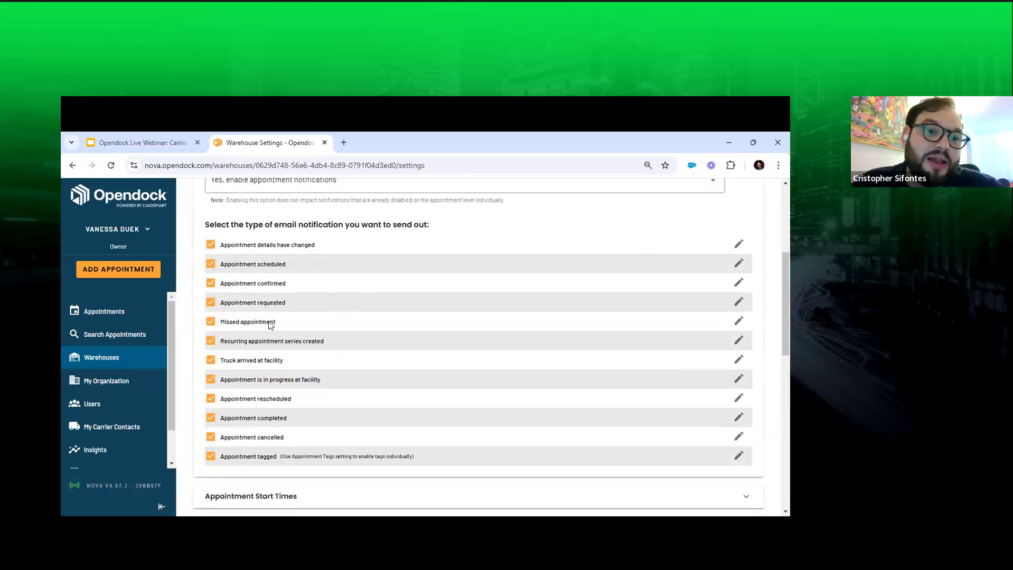
Edit the warehouse's "Appointment details have changed" notification, adding the content text "$200 cancellation fee" as an Alert/Critical block.
click(738, 246)
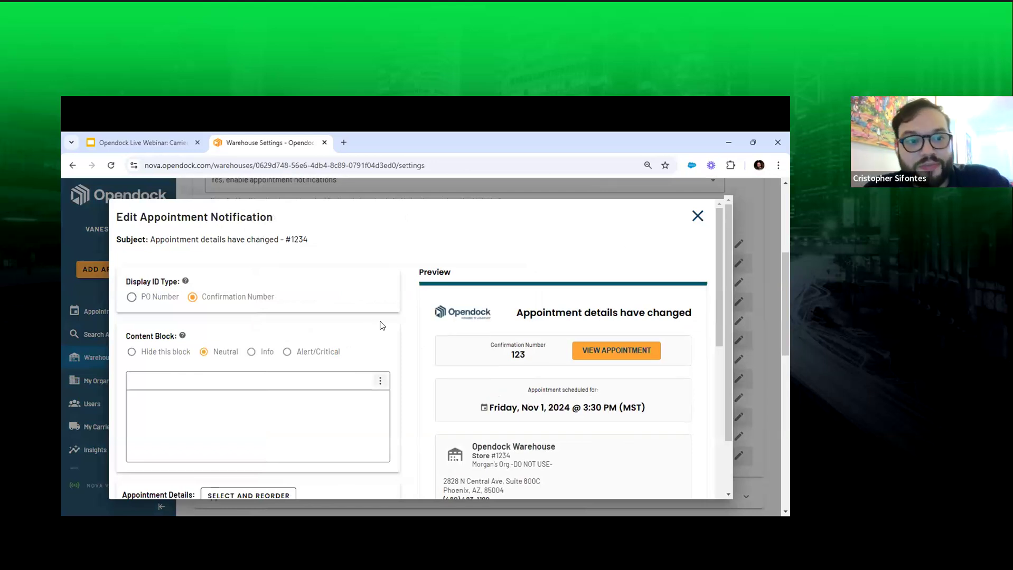
scroll(373, 324, down, 1)
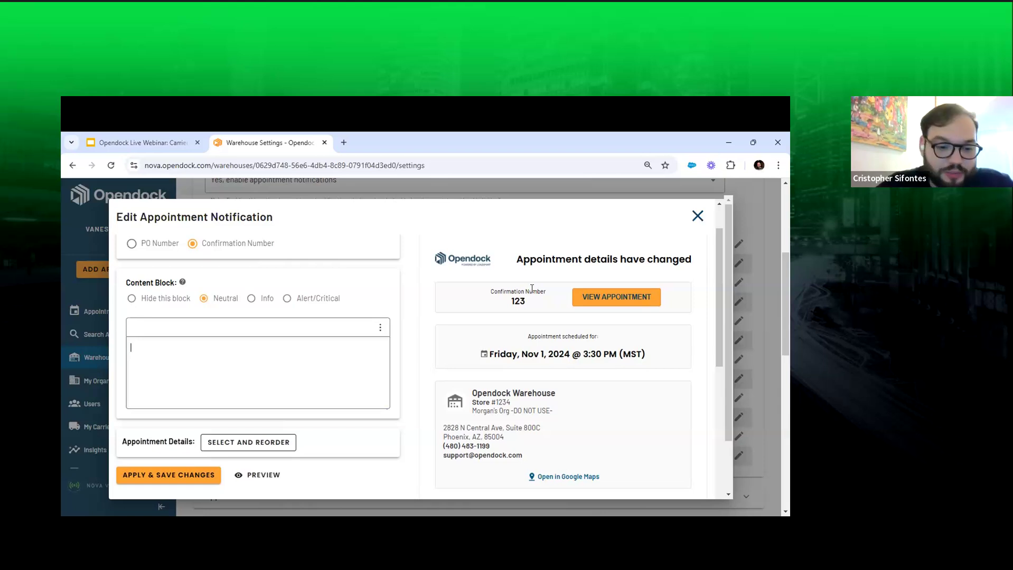
text(S)
text(200)
text( cance)
text(llation fee)
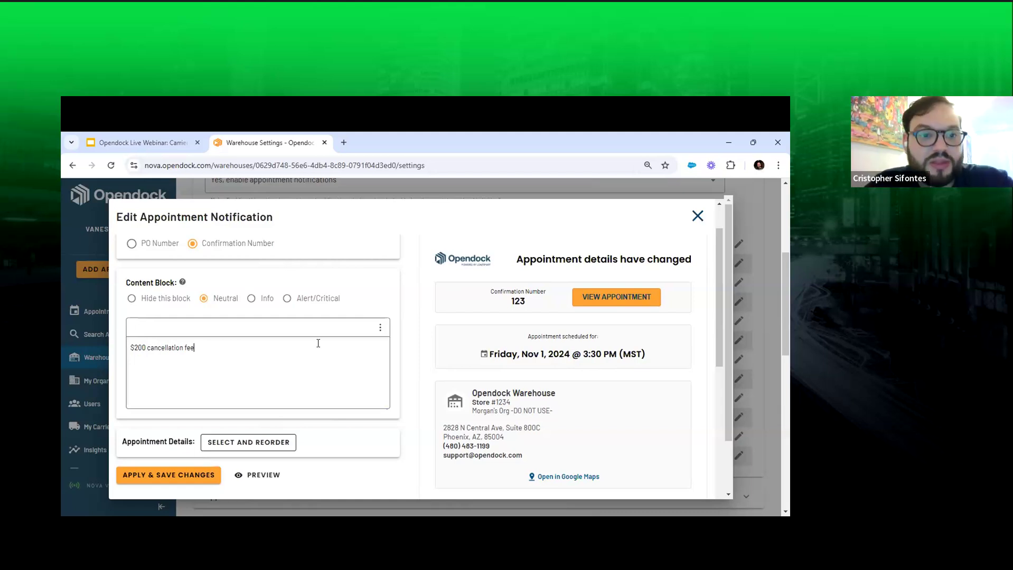
click(287, 299)
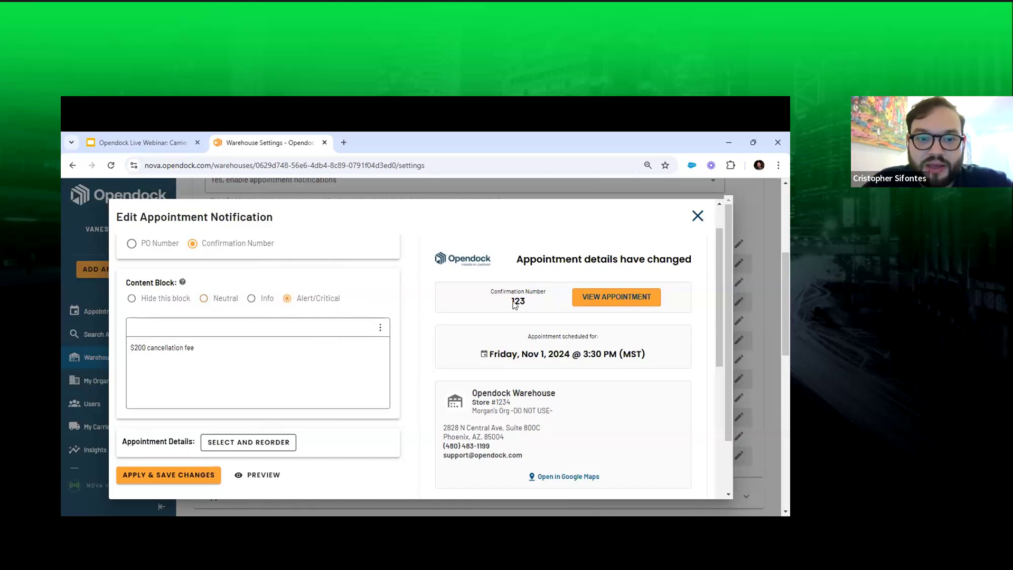
Review the notification's preview and its selectable appointment detail fields, and close the notification editor without saving.
scroll(506, 356, down, 2)
scroll(420, 338, up, 3)
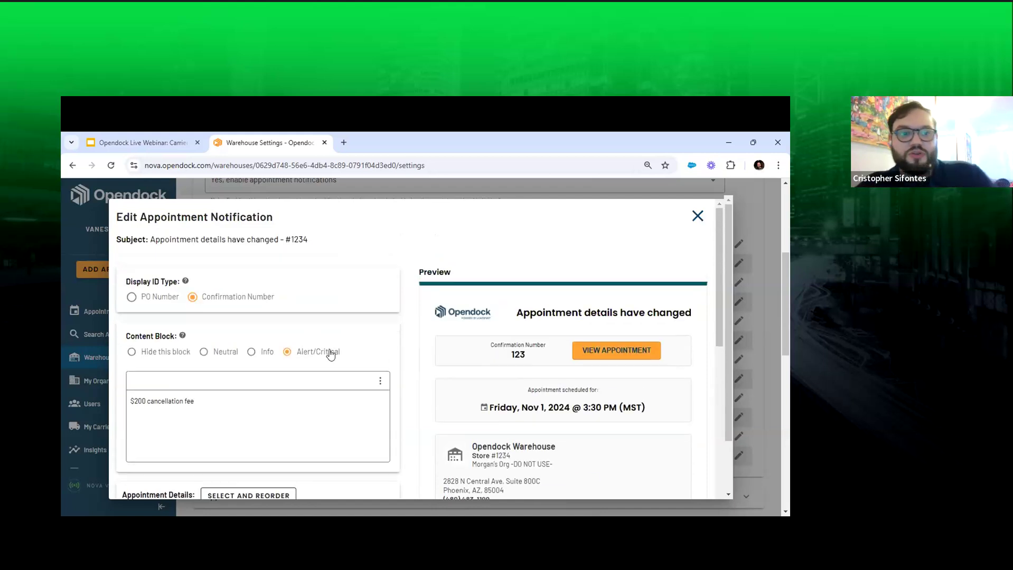
scroll(214, 373, down, 1)
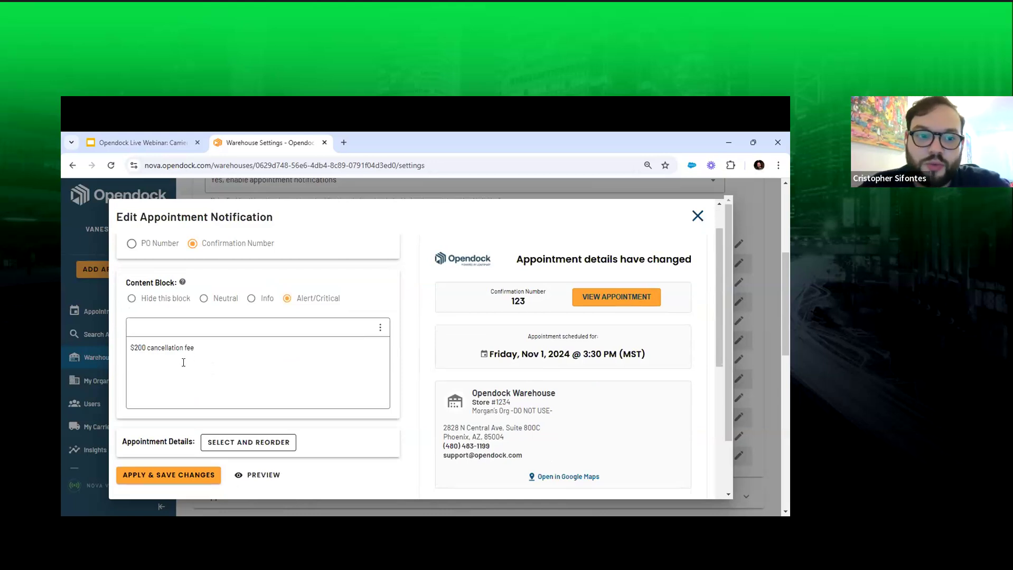
scroll(183, 362, down, 1)
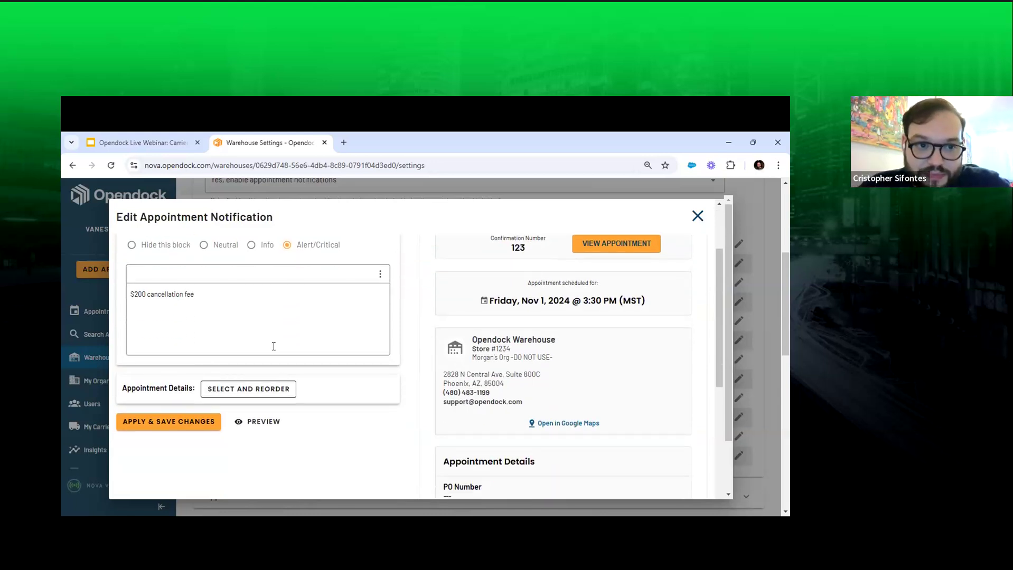
scroll(271, 346, up, 1)
scroll(272, 349, down, 2)
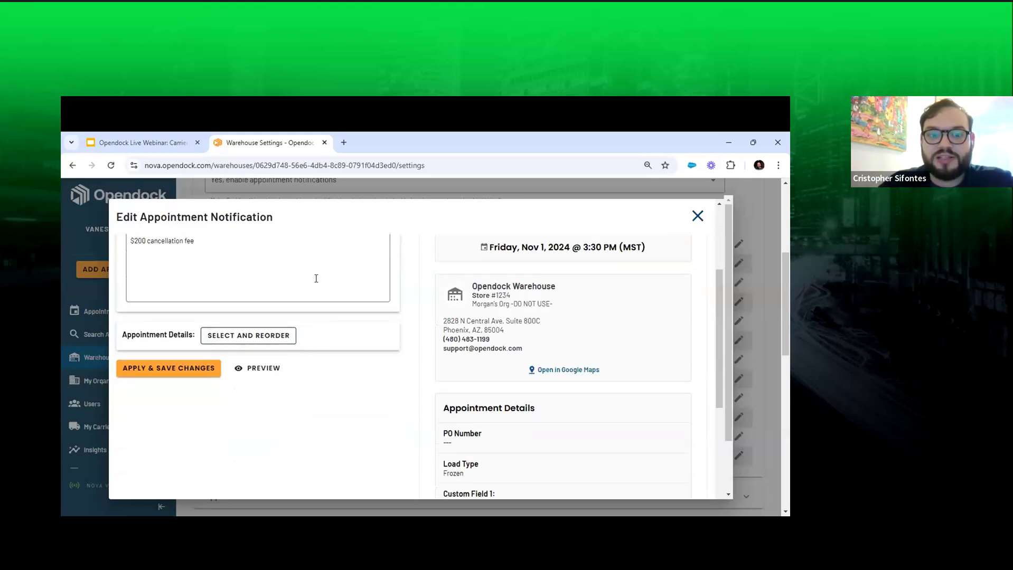
click(279, 340)
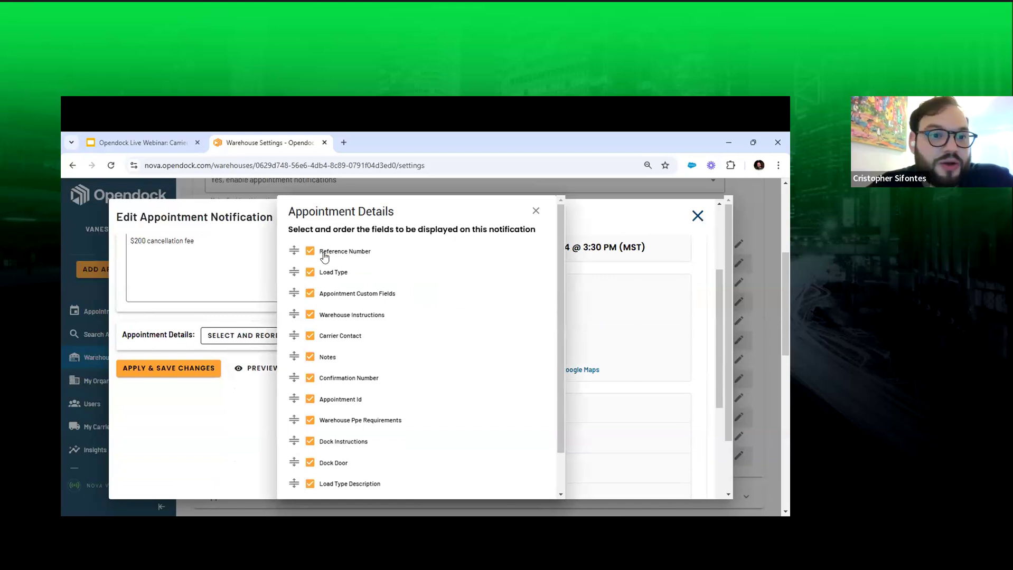
click(537, 215)
scroll(514, 343, up, 3)
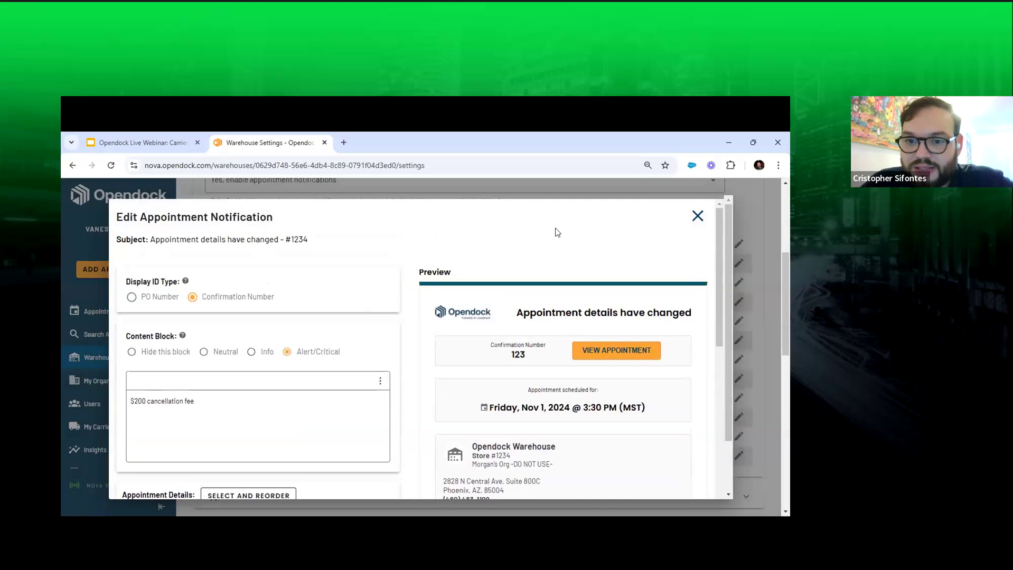
click(697, 216)
scroll(691, 236, up, 3)
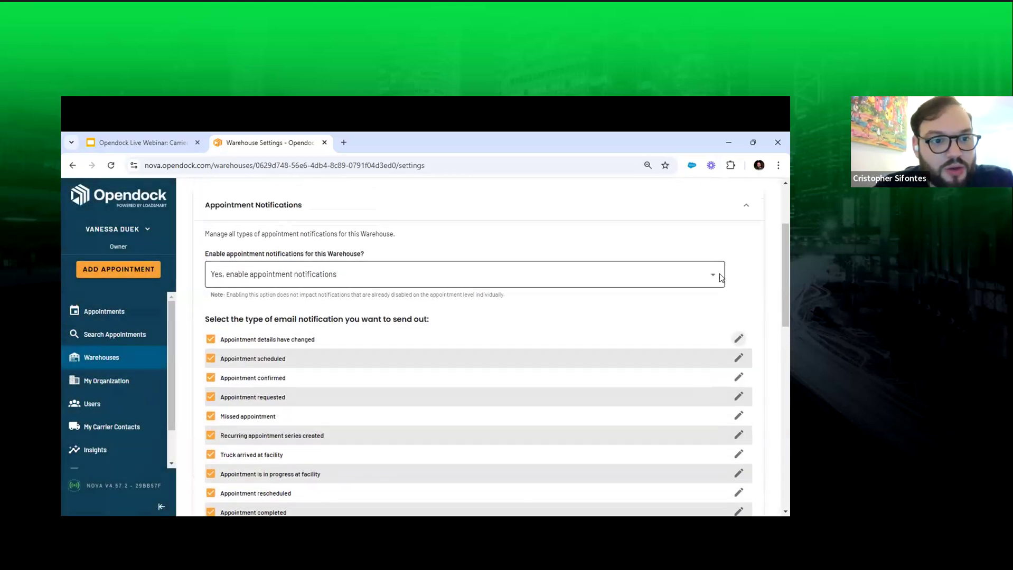
Disable future notifications for the November 1, 2024 12:00 PM inbound receiving appointment, and close its details after checking the email subscribers.
click(130, 316)
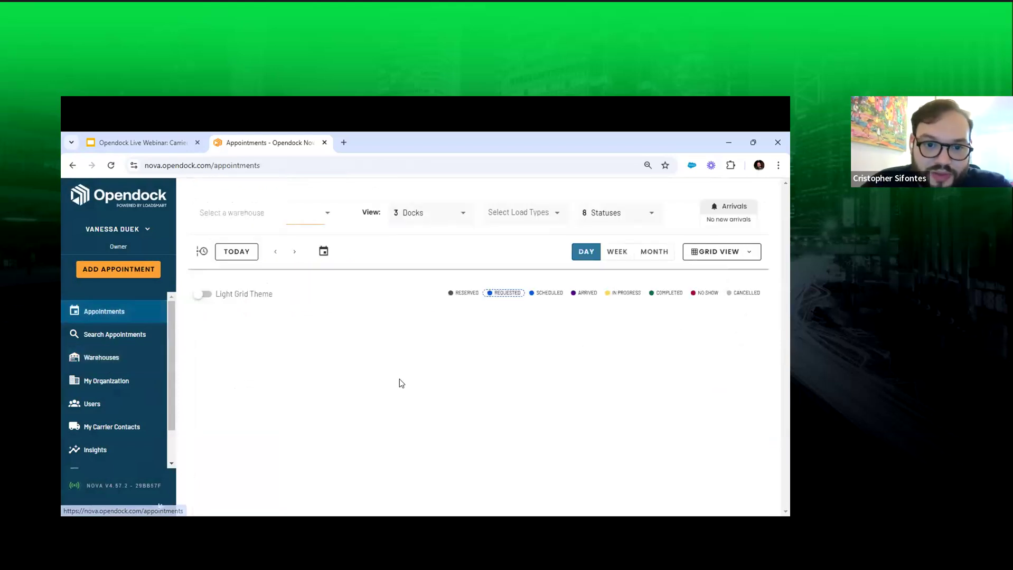
click(312, 382)
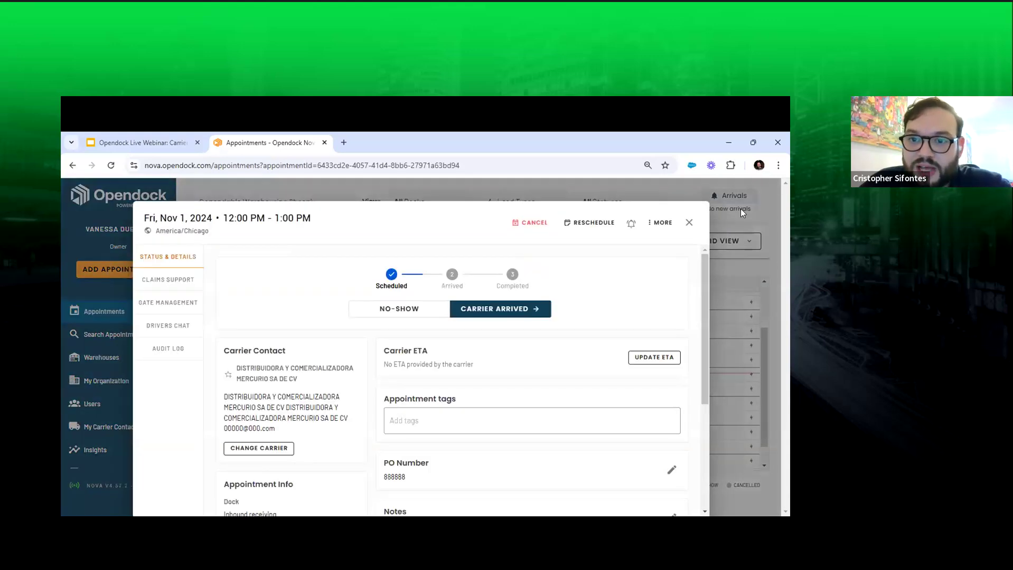
click(631, 224)
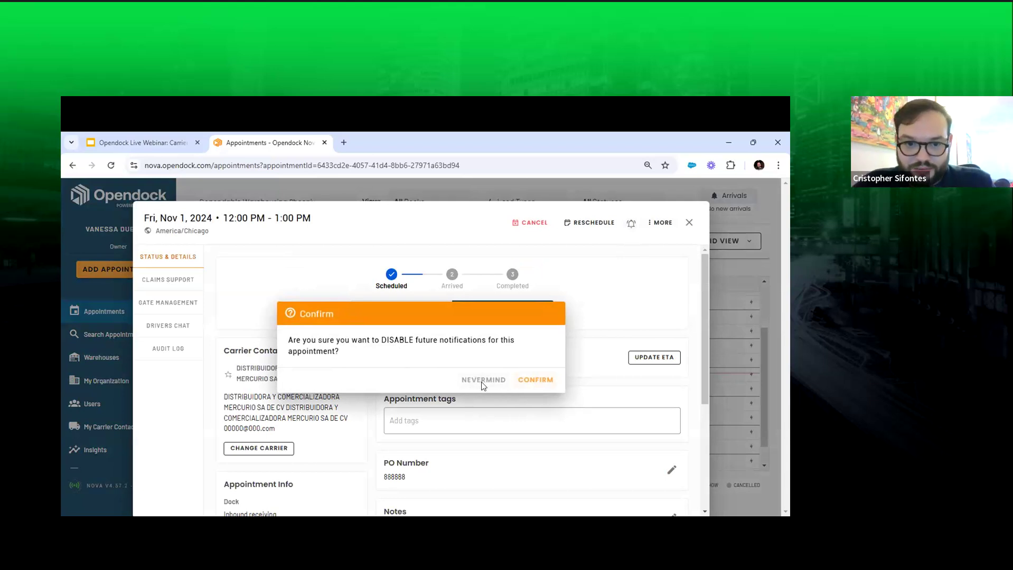
click(525, 380)
scroll(521, 368, down, 4)
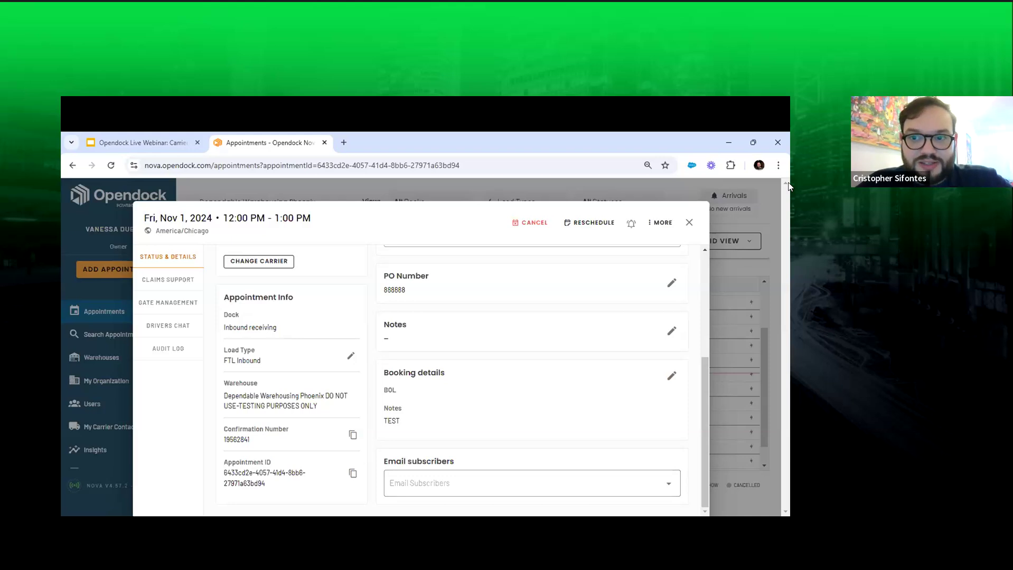
click(689, 223)
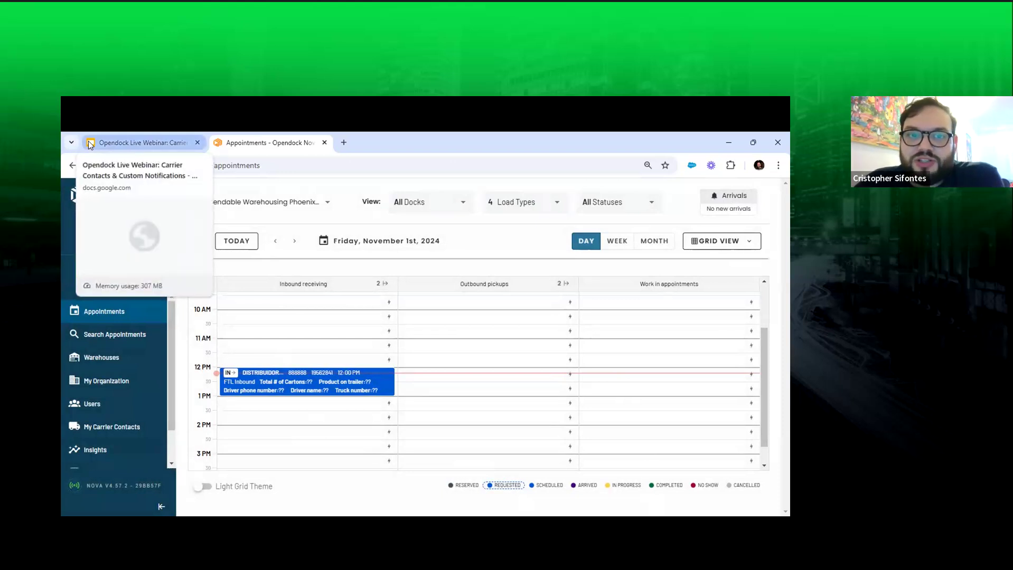
Switch to the Opendock Live Webinar presentation in Google Slides and start the slideshow from the custom notifications benefits slide.
click(90, 144)
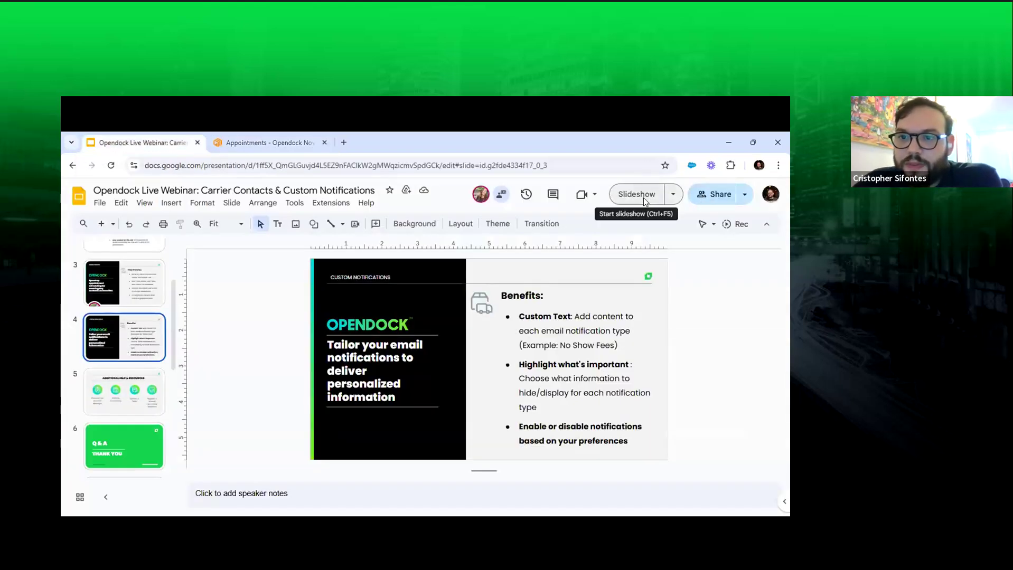
key(ctrl+F5)
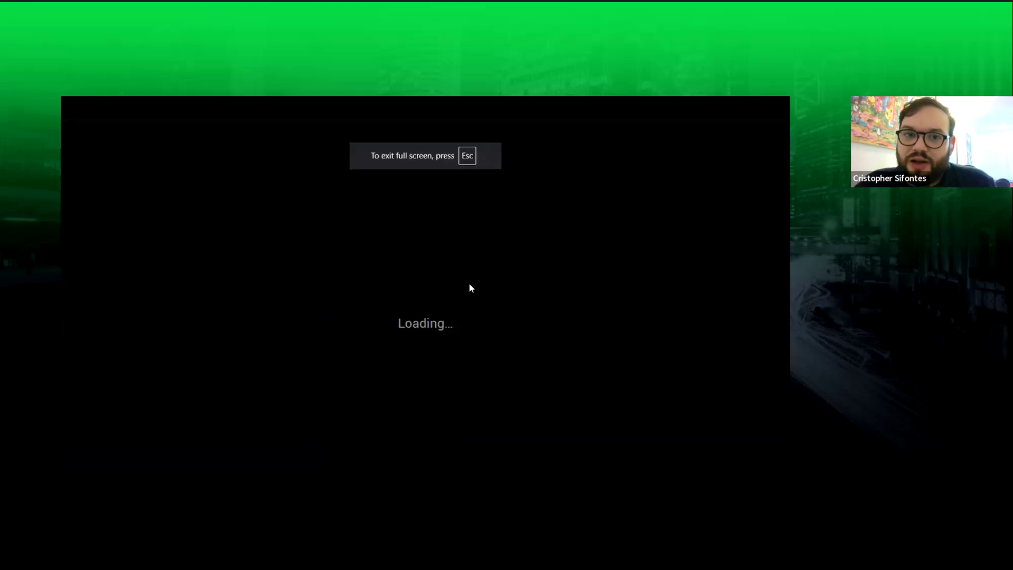